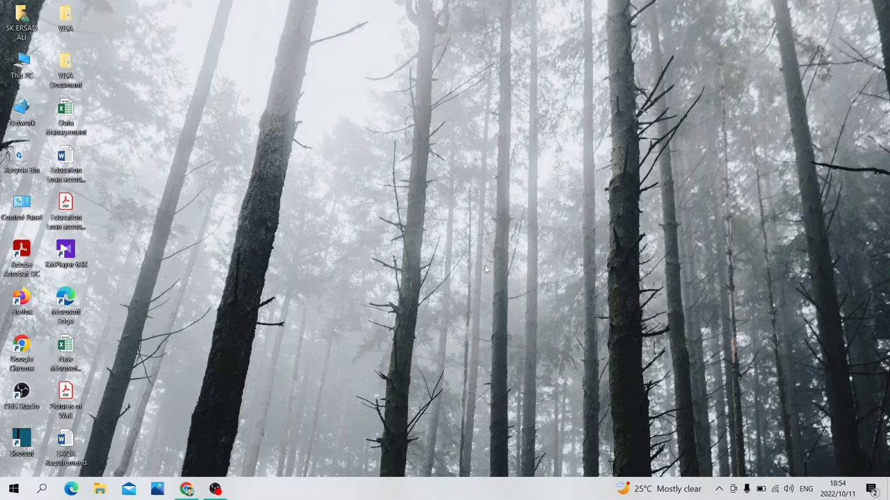
# Step: Log in to the SAQA DFQEAS account, confirm the application is Seeking Verification, then minimize Chrome
pyautogui.click(189, 488)
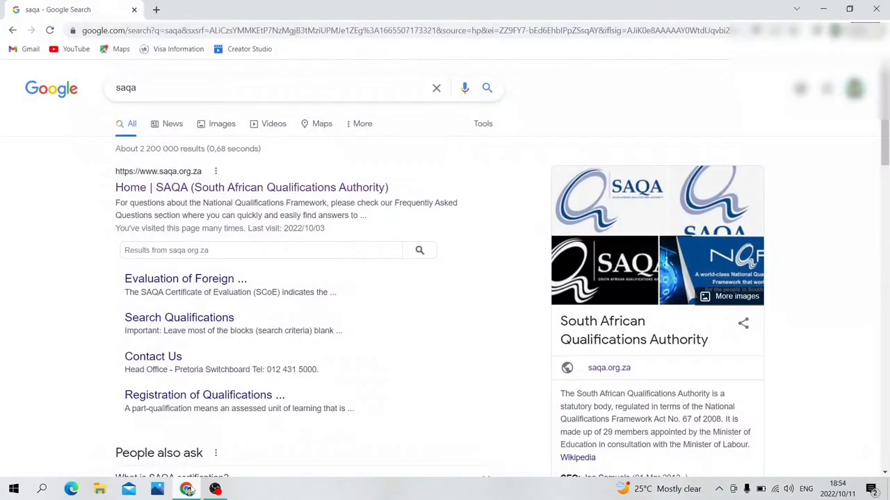
pyautogui.click(247, 196)
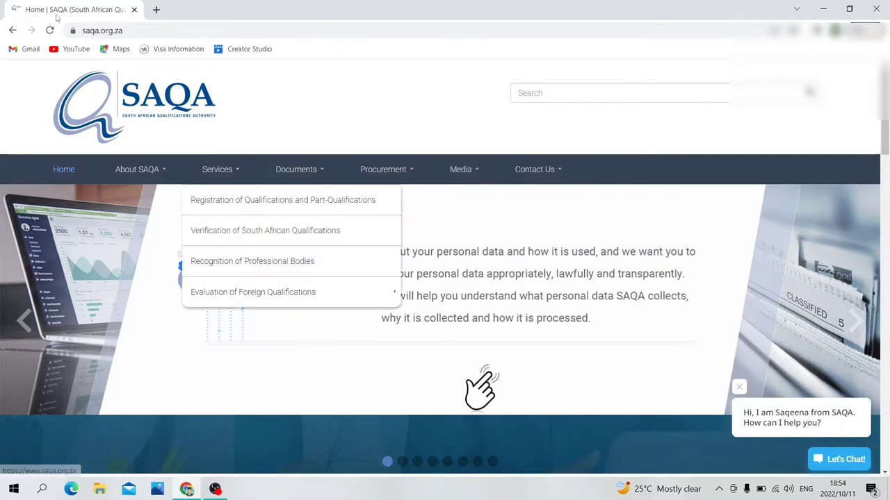
pyautogui.moveTo(220, 169)
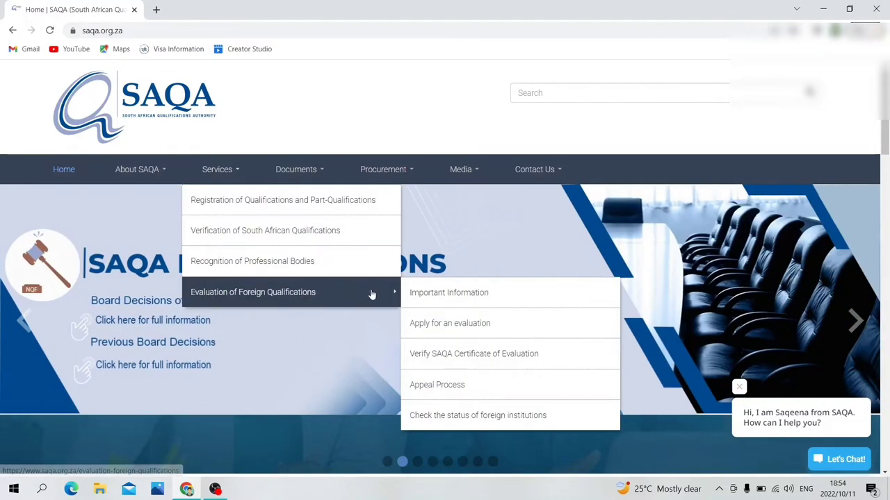
pyautogui.moveTo(253, 292)
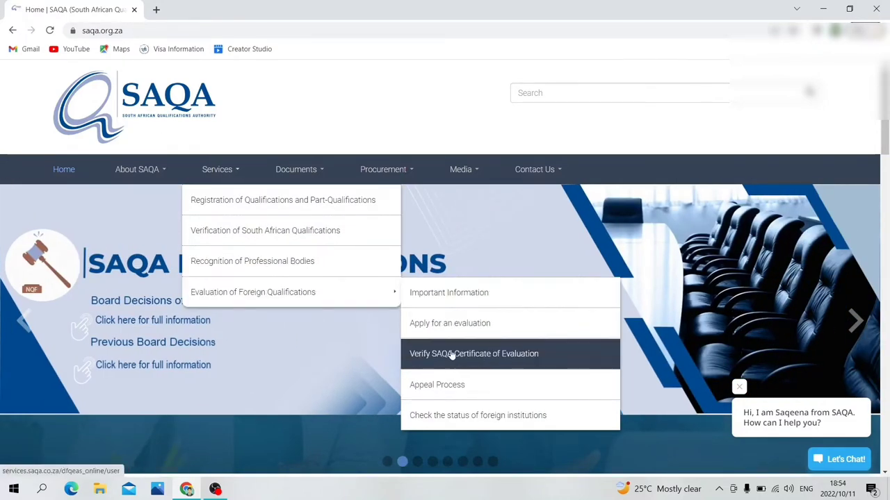
pyautogui.click(448, 335)
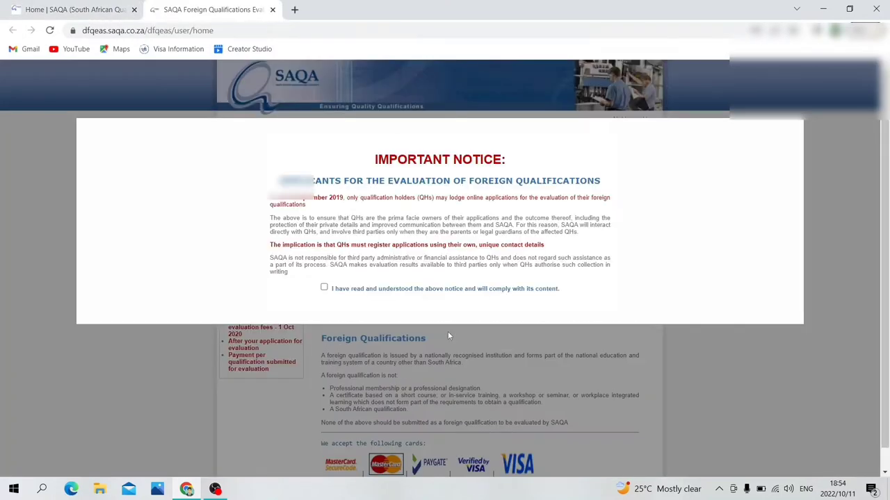
pyautogui.click(324, 287)
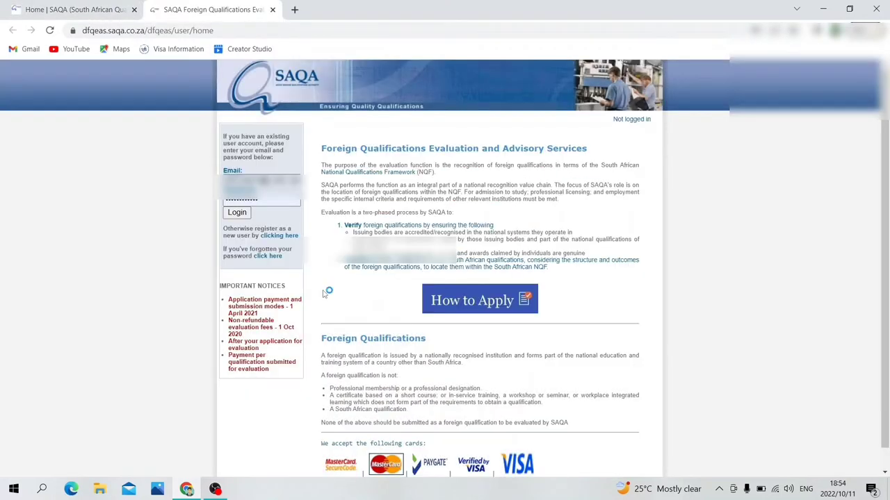
pyautogui.click(248, 214)
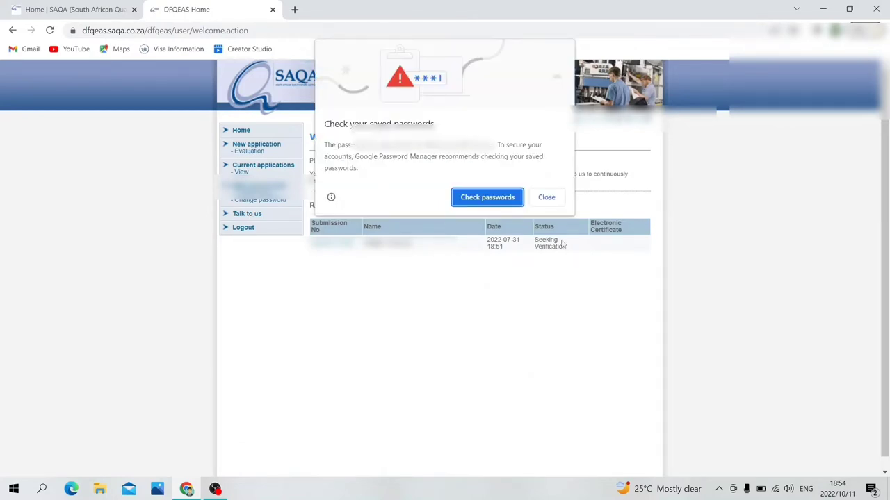
pyautogui.click(558, 200)
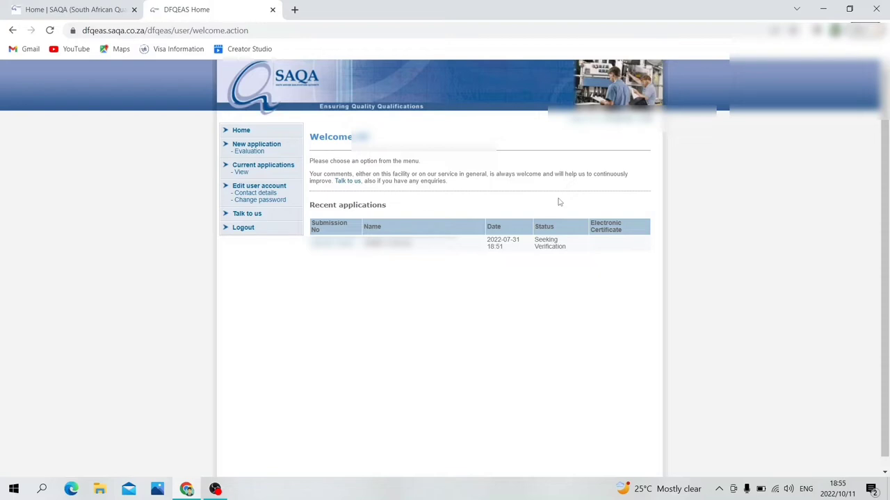
pyautogui.click(822, 10)
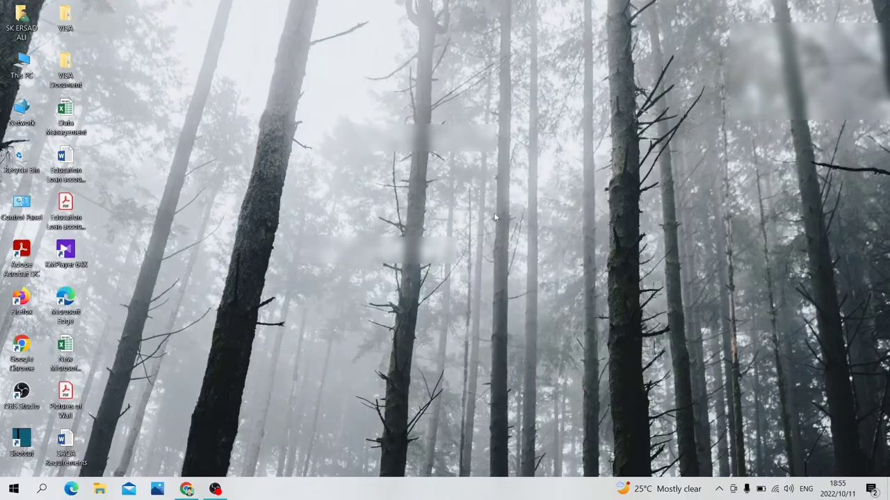
# Step: Open the Qualification Check 'Verification Action Required' email in Gmail and follow its link
pyautogui.click(186, 489)
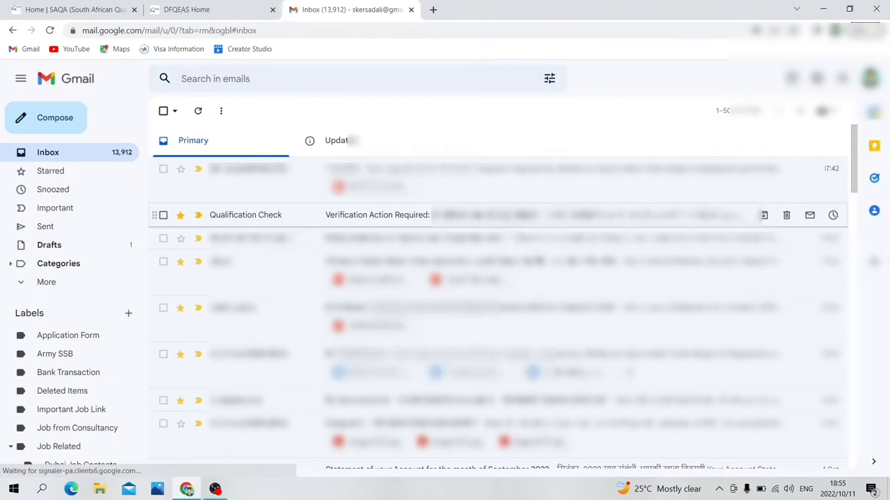
pyautogui.click(514, 221)
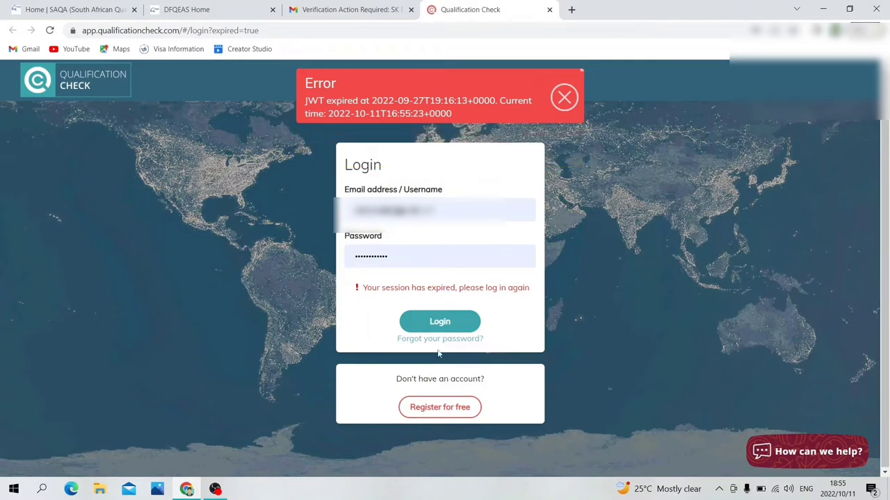
# Step: Log in and open the action-required Education History verification for editing
pyautogui.click(445, 324)
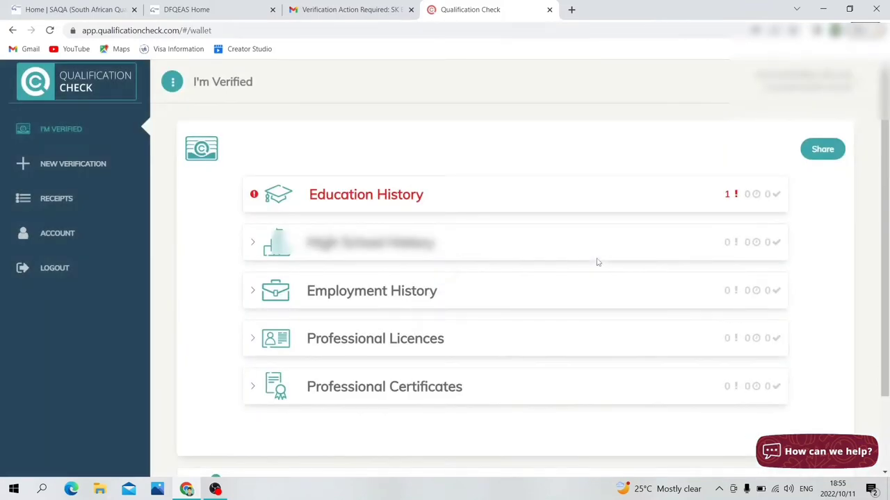
pyautogui.click(394, 204)
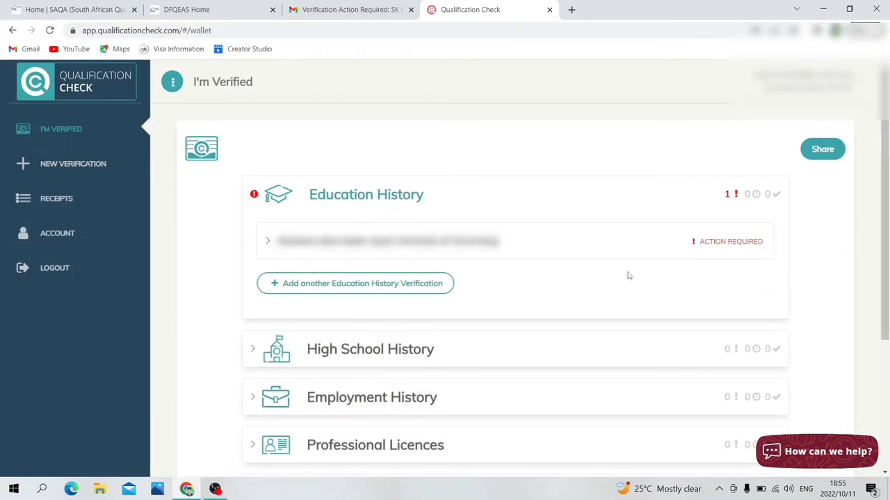
pyautogui.click(725, 248)
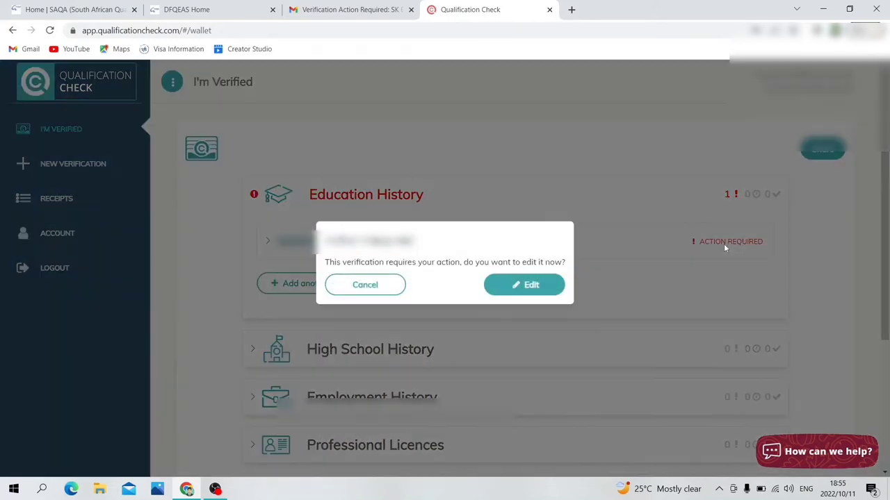
pyautogui.click(537, 291)
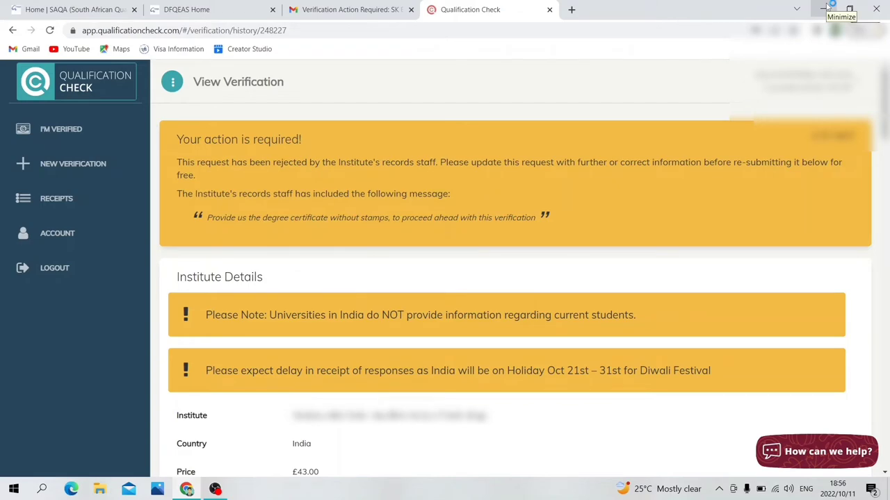
# Step: Replace the old diploma copy with the B.Tech Certificate file from Downloads and view it
pyautogui.click(826, 7)
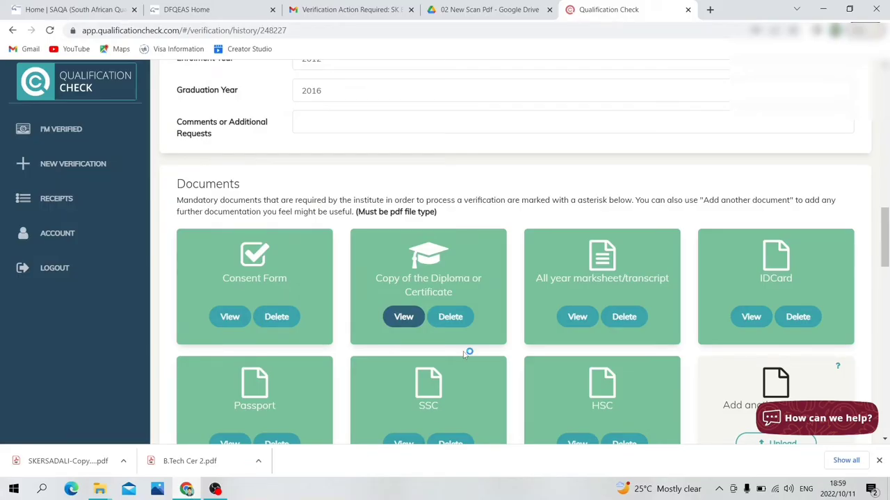
pyautogui.click(450, 318)
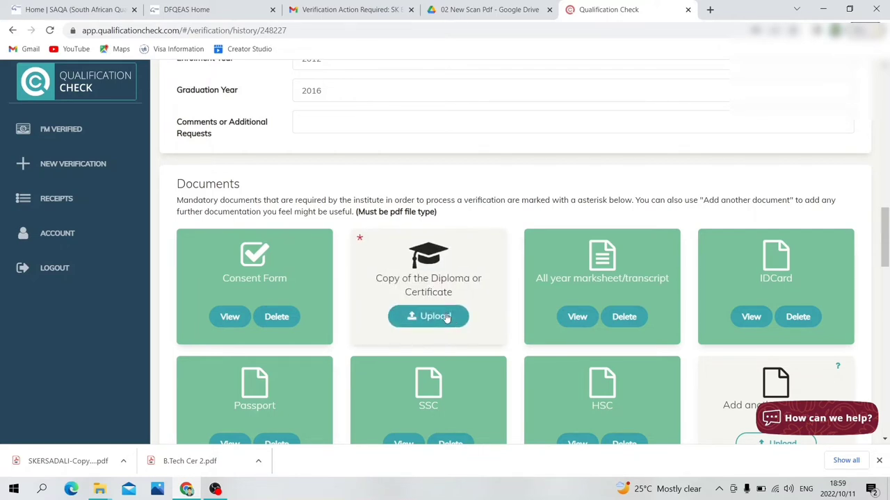
pyautogui.click(440, 317)
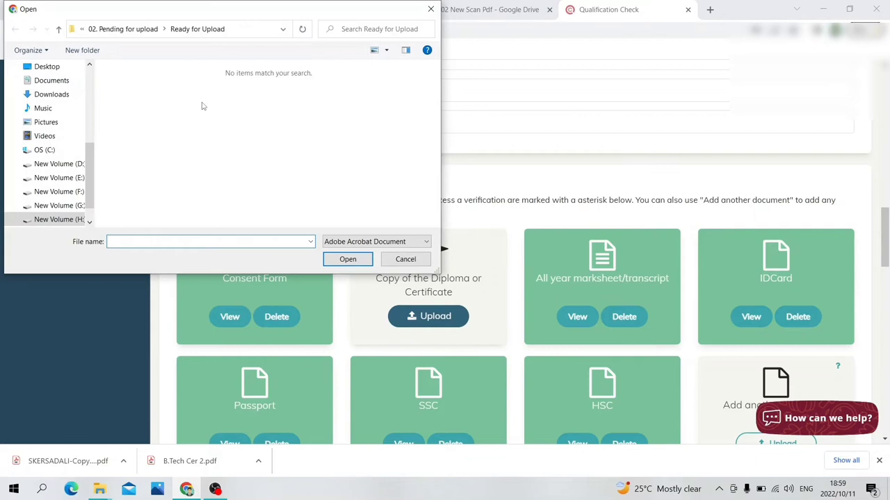
pyautogui.click(65, 94)
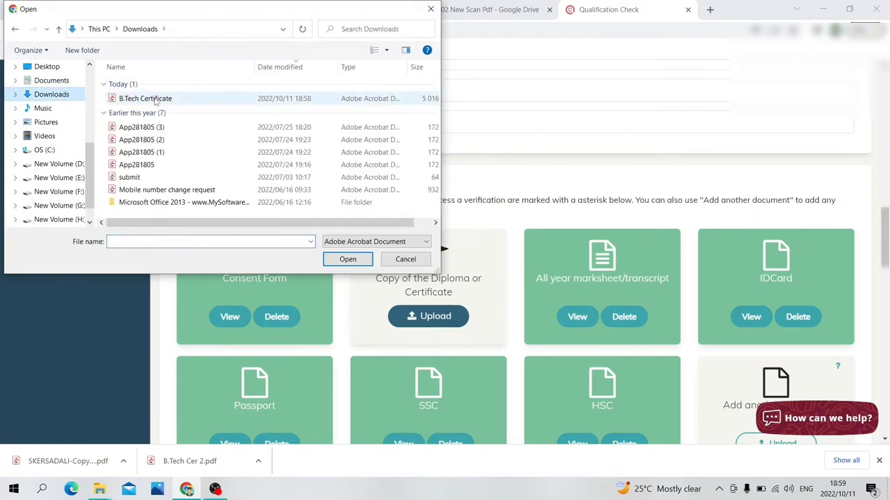
pyautogui.doubleClick(155, 99)
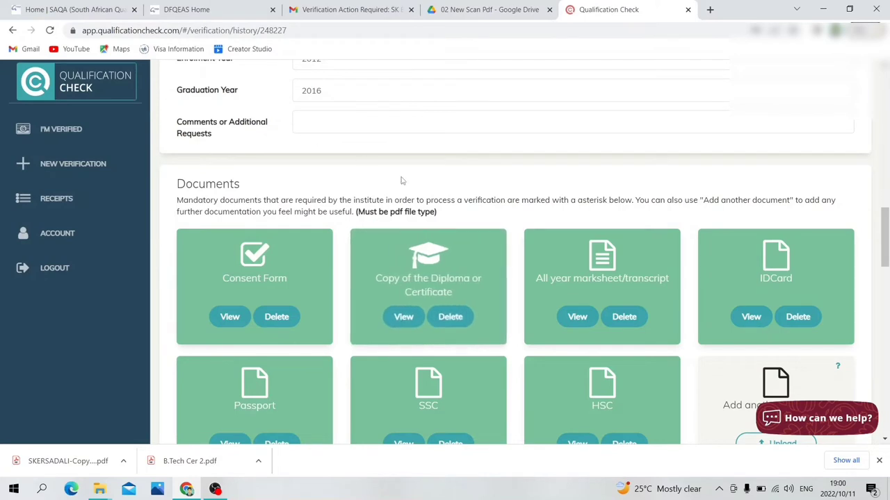
pyautogui.click(403, 317)
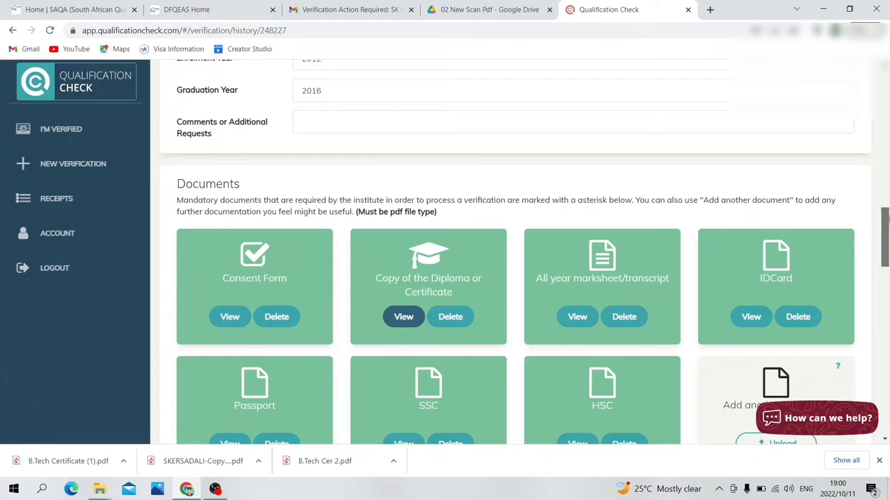
pyautogui.moveTo(885, 220); pyautogui.dragTo(885, 237)
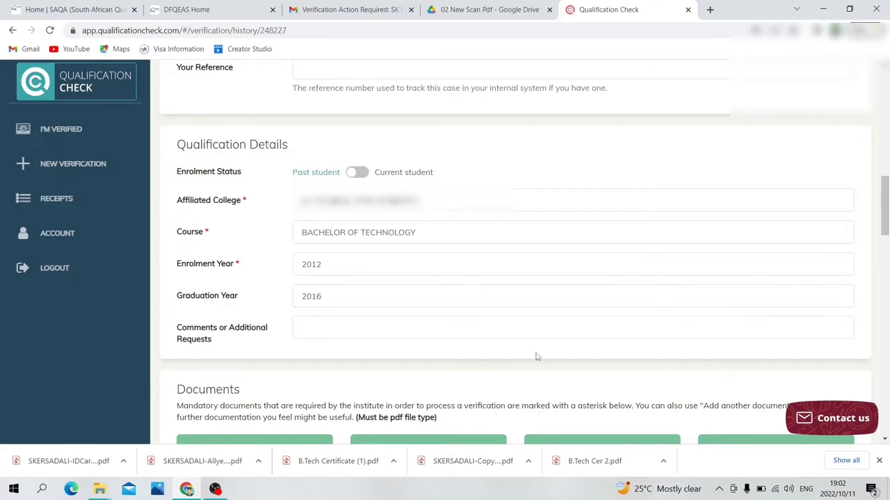
# Step: Comment that the degree certificate was uploaded without stamp and other documents remain as SAQA requires
pyautogui.click(534, 330)
pyautogui.write('A')
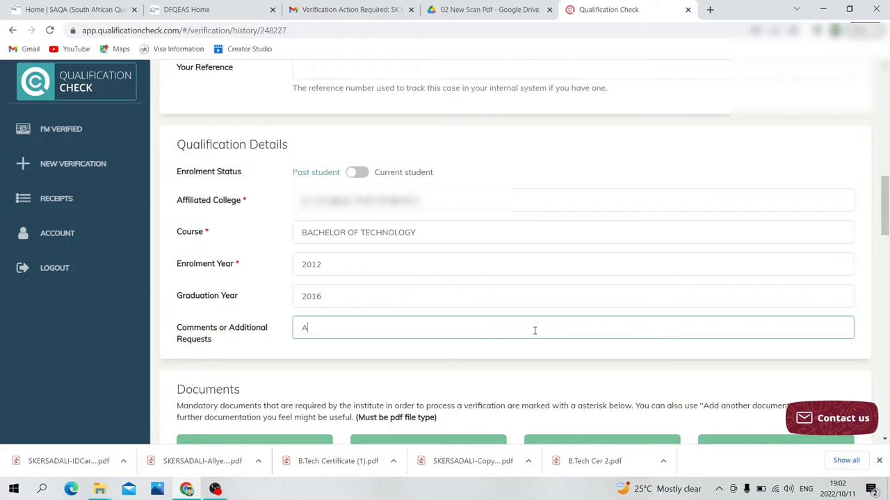
pyautogui.write('s re')
pyautogui.write('quested')
pyautogui.write(', B')
pyautogui.press('BackSpace')
pyautogui.write('D')
pyautogui.write('egree')
pyautogui.write(' certi')
pyautogui.write('ficate ')
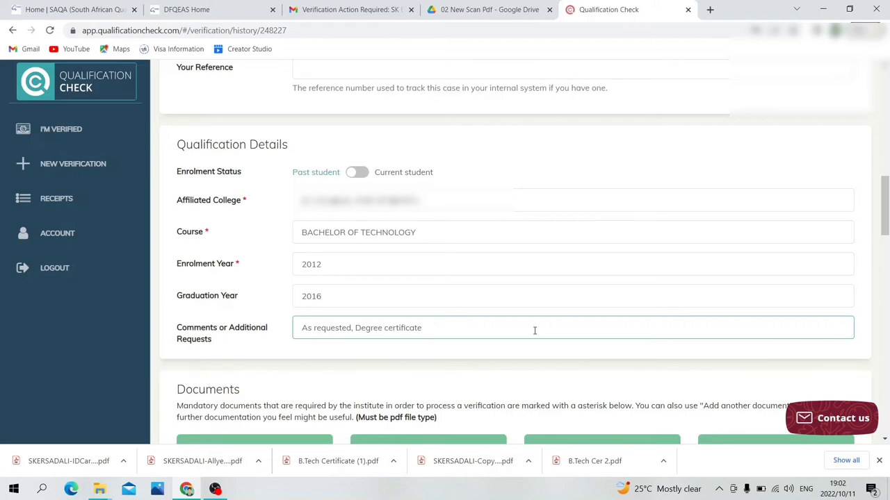
pyautogui.write('have up')
pyautogui.write('loaded')
pyautogui.write(' witho')
pyautogui.write('ut')
pyautogui.write(' stamp')
pyautogui.write(' . ')
pyautogui.write('Other ')
pyautogui.write('documen')
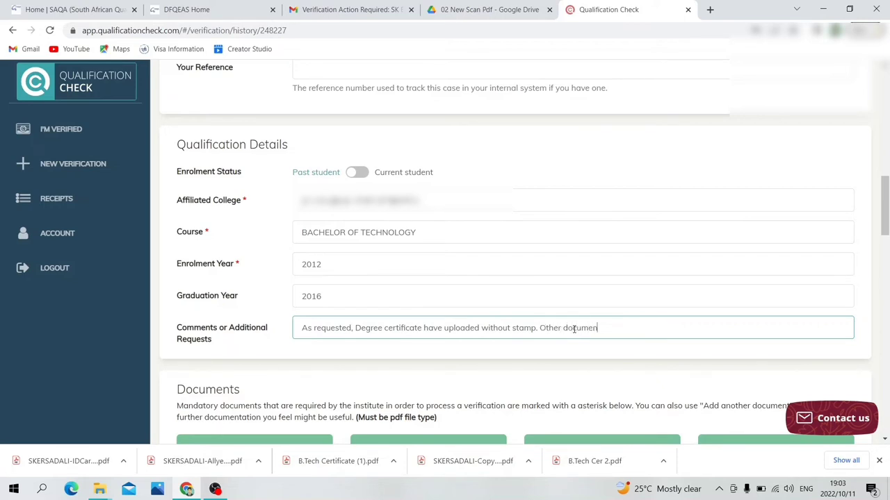
pyautogui.write('ts')
pyautogui.write(' remain')
pyautogui.write(' same ')
pyautogui.write('asSAQ')
pyautogui.write('A requi')
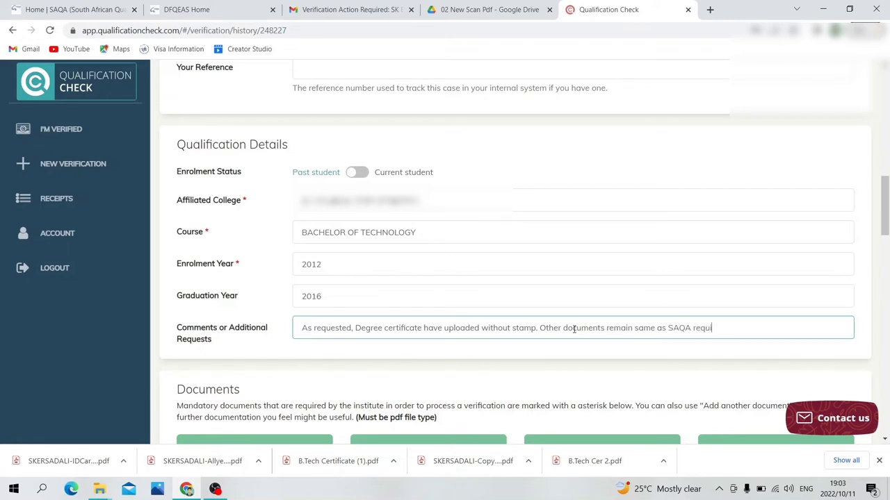
pyautogui.write('rement.')
# Step: Re-submit the amended verification request from the Actions section
pyautogui.scroll(-7, 498, 319)
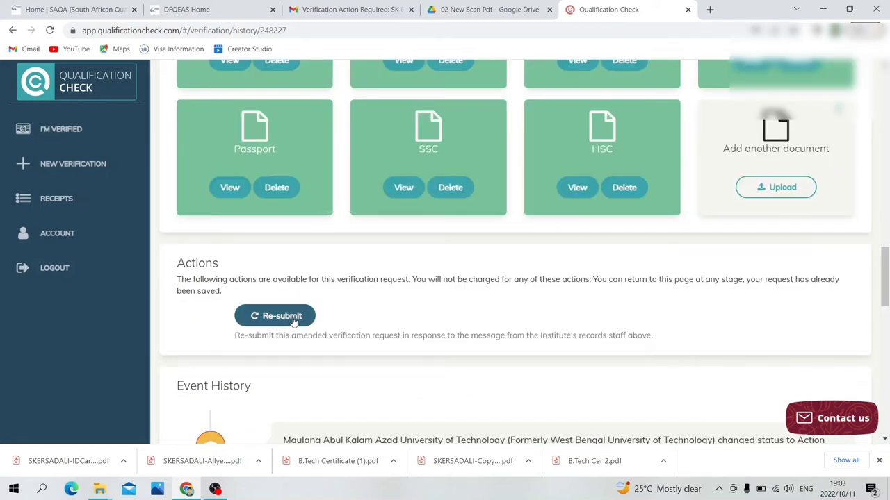
pyautogui.click(293, 321)
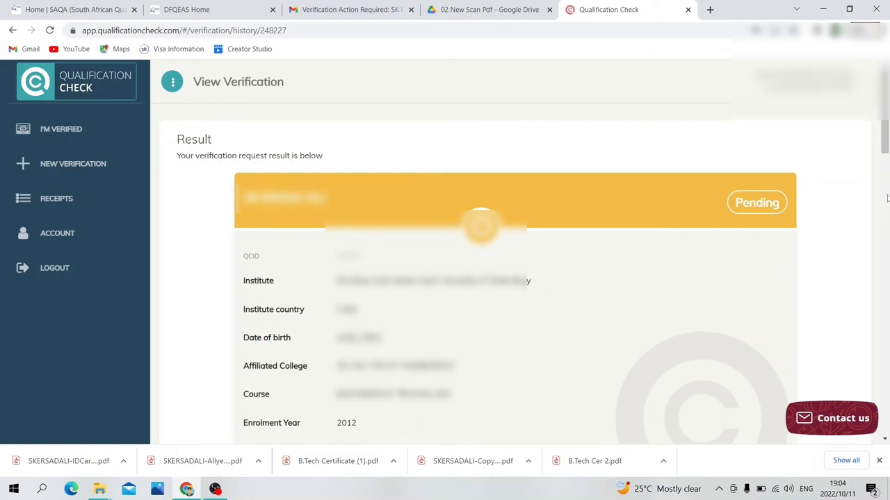
# Step: Check the Event History for the re-submission entry with its comment
pyautogui.click(886, 235)
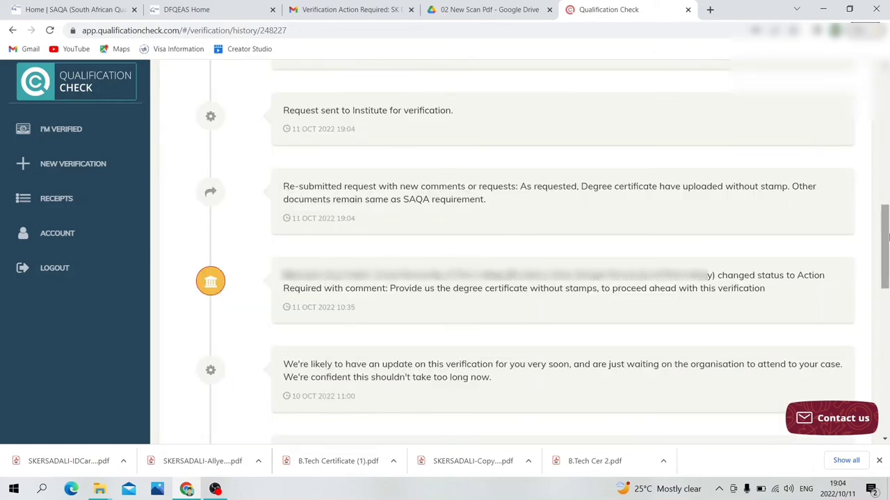